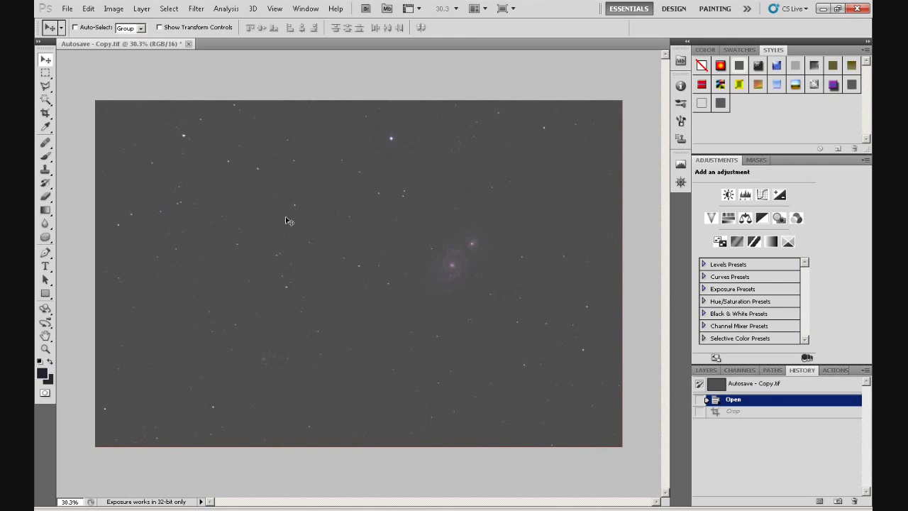
Crop the star field to a smaller box centred on the Whirlpool galaxy
{"action": "left_click", "coordinate": [46, 114]}
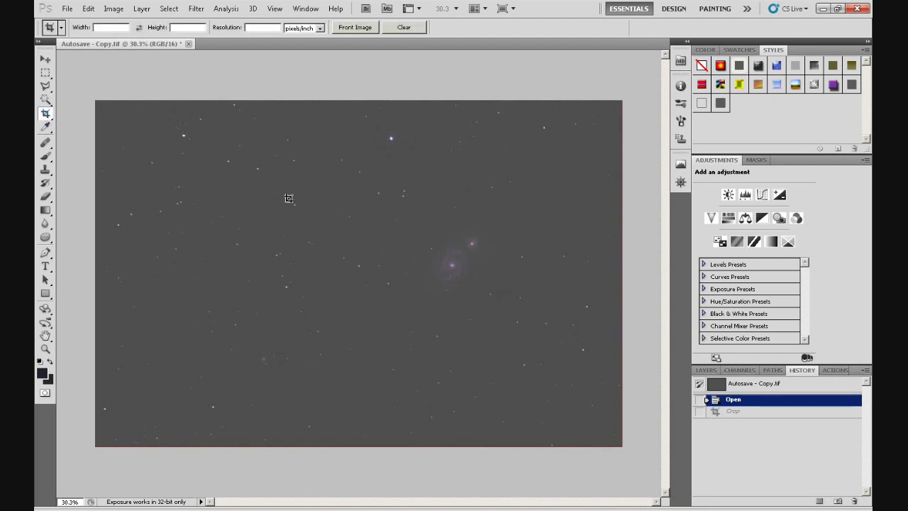
{"action": "left_click_drag", "start_coordinate": [324, 186], "coordinate": [608, 385]}
{"action": "left_click_drag", "start_coordinate": [544, 342], "coordinate": [533, 323]}
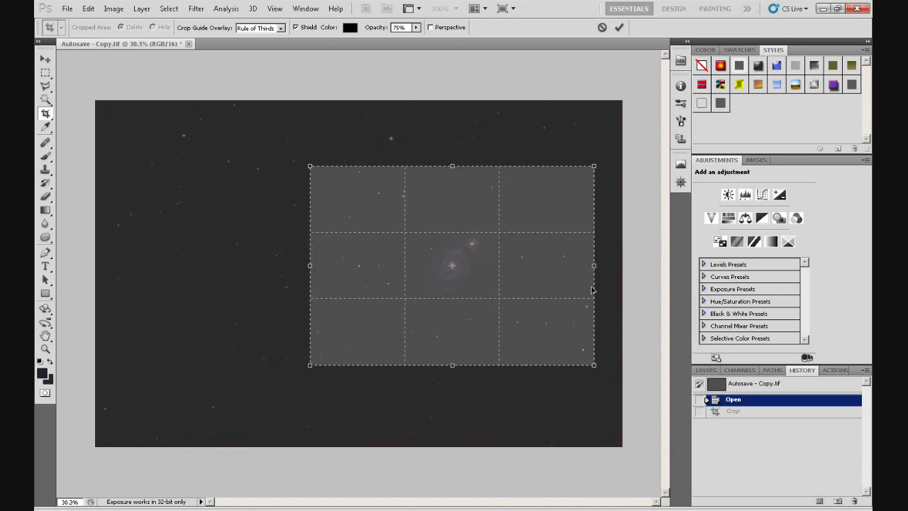
{"action": "right_click", "coordinate": [526, 277]}
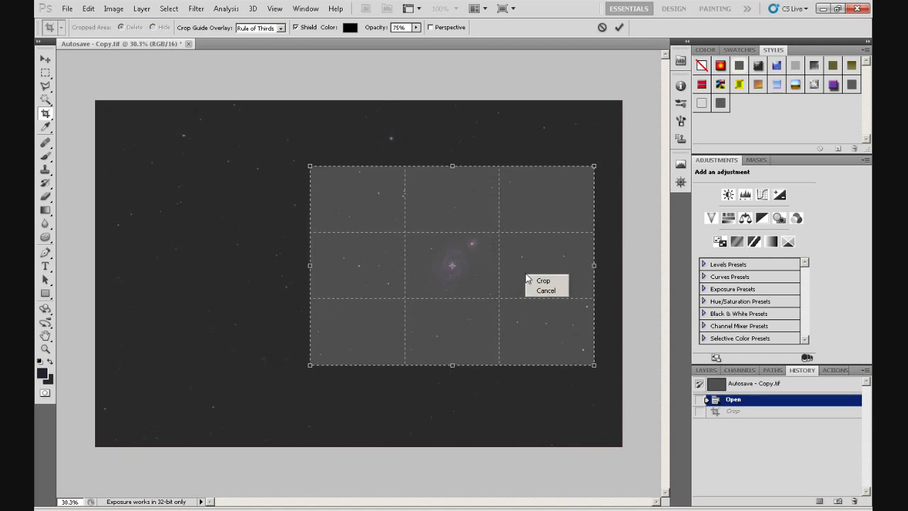
{"action": "left_click", "coordinate": [544, 282]}
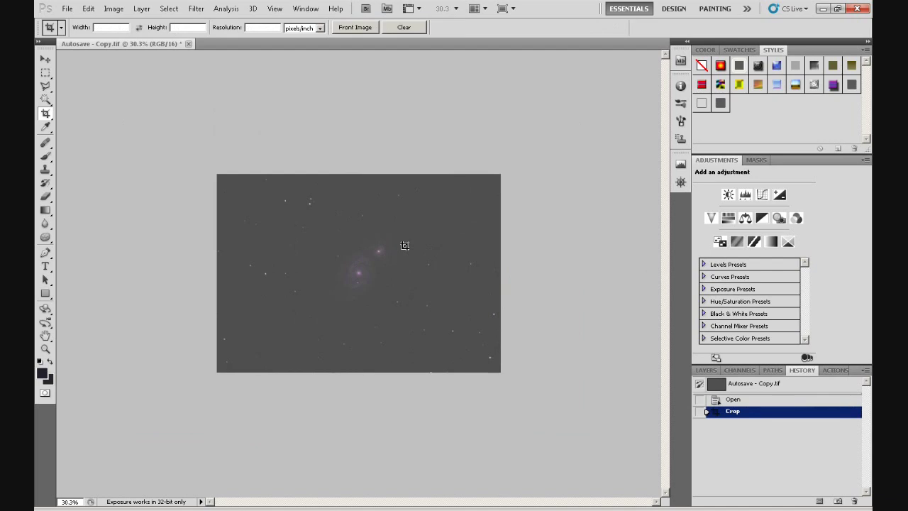
Zoom in on the cropped image and show the Layers list with Background instead of History
{"action": "scroll", "coordinate": [397, 268], "scroll_direction": "up", "scroll_amount": 3}
{"action": "scroll", "coordinate": [397, 269], "scroll_direction": "up", "scroll_amount": 1}
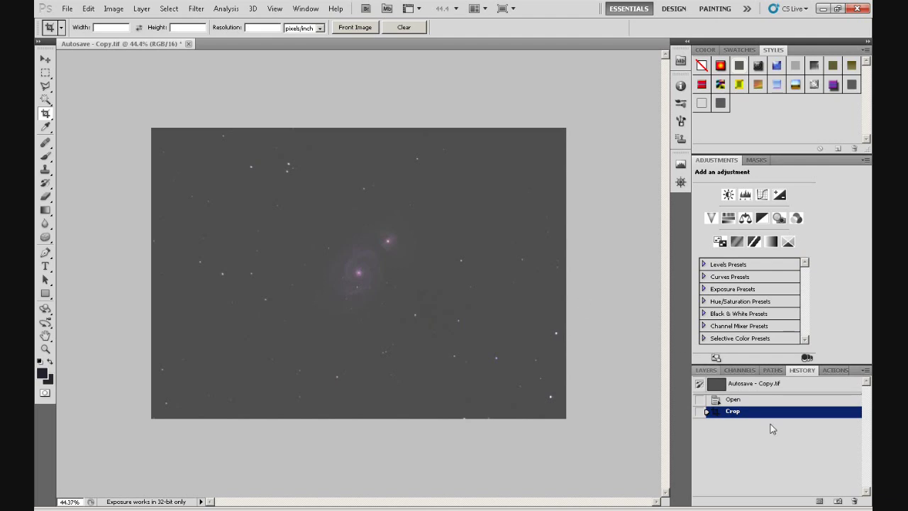
{"action": "left_click", "coordinate": [711, 371]}
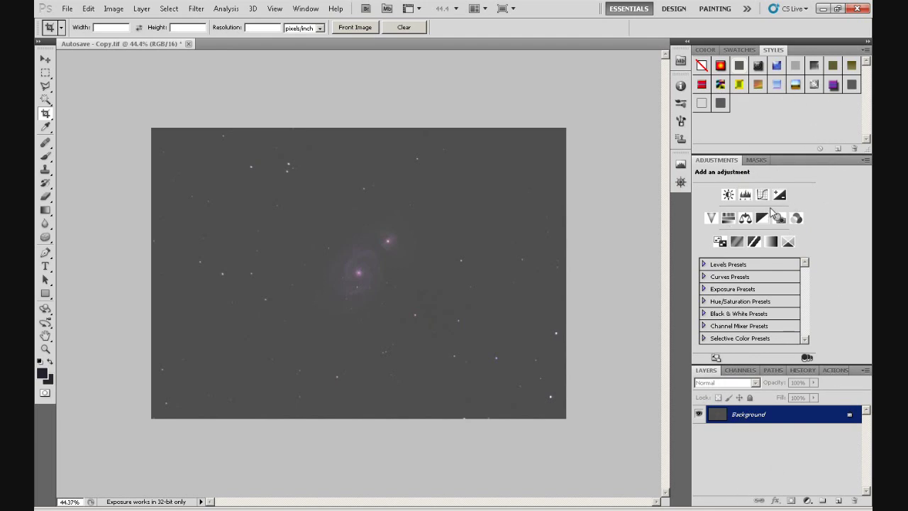
{"action": "left_click", "coordinate": [305, 9]}
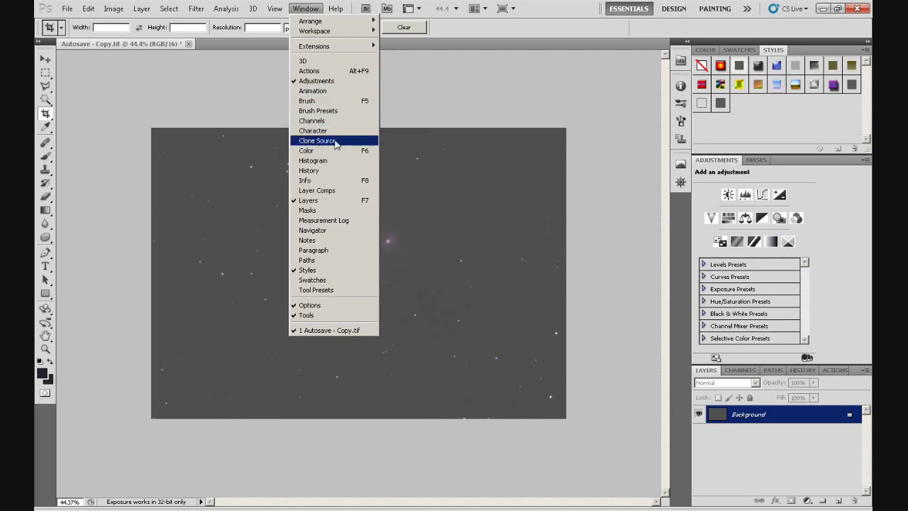
{"action": "left_click", "coordinate": [645, 104]}
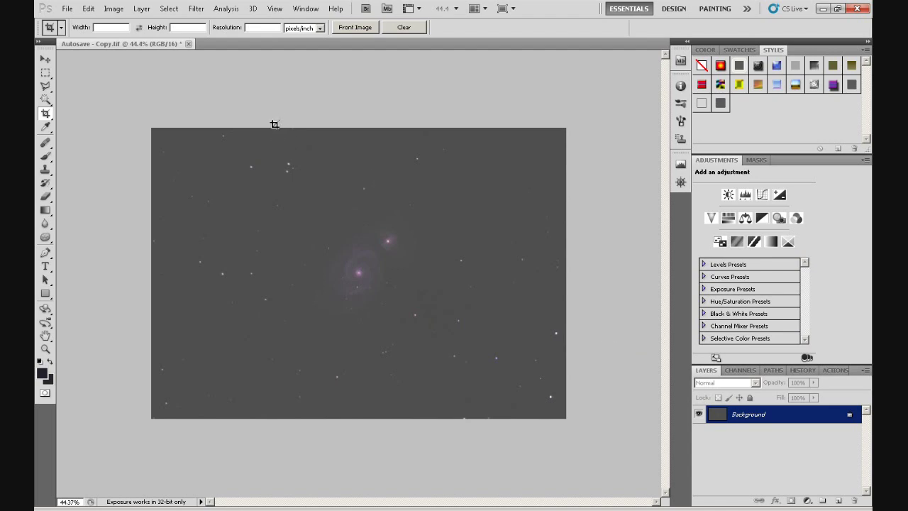
Apply Levels to the image with input values 70, 3.27 and 255
{"action": "left_click", "coordinate": [115, 10]}
{"action": "mouse_move", "coordinate": [128, 37]}
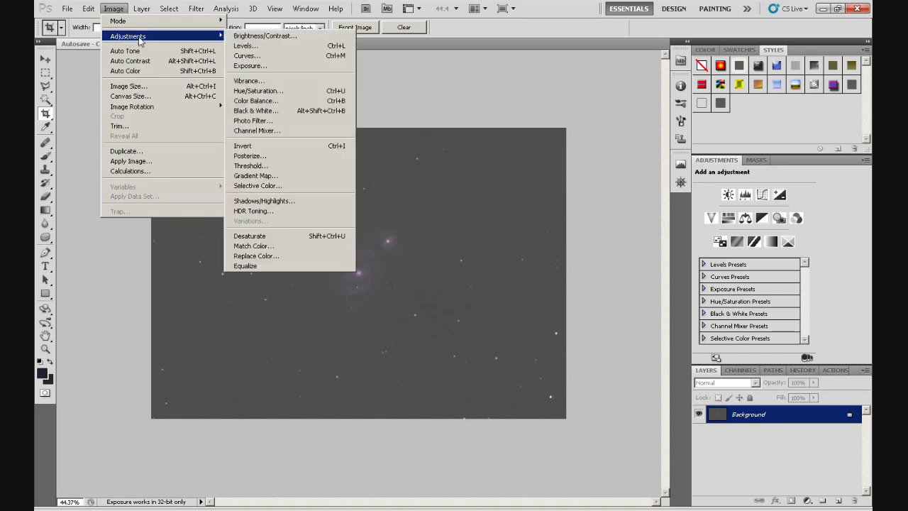
{"action": "left_click", "coordinate": [253, 46]}
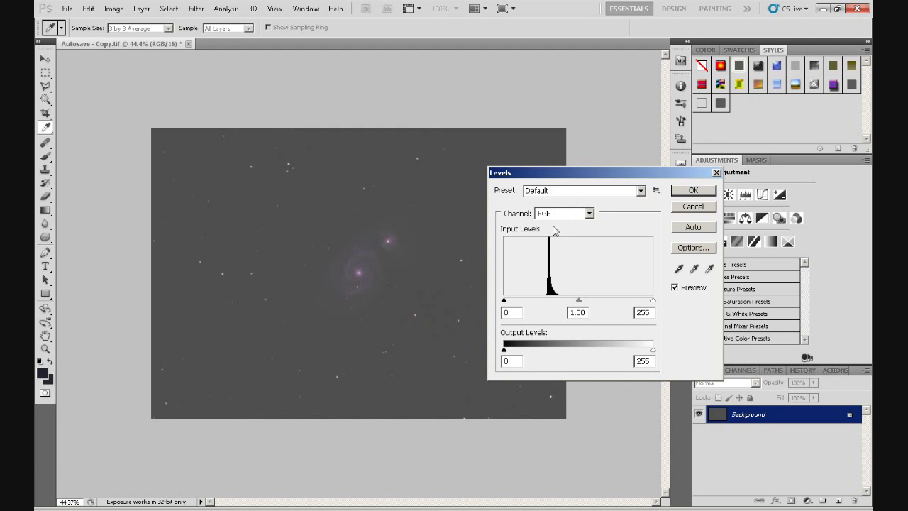
{"action": "left_click_drag", "start_coordinate": [505, 301], "coordinate": [556, 302]}
{"action": "key", "text": "Tab"}
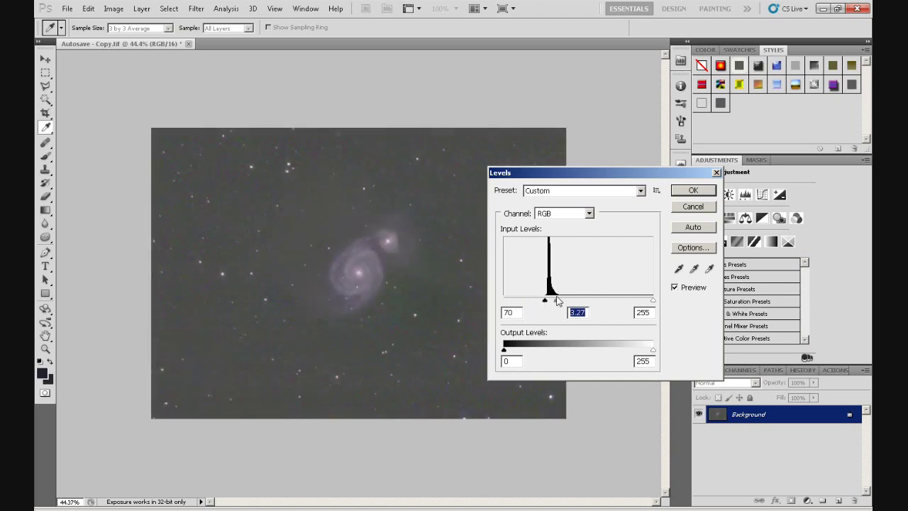
{"action": "left_click", "coordinate": [689, 192]}
{"action": "key", "text": "c"}
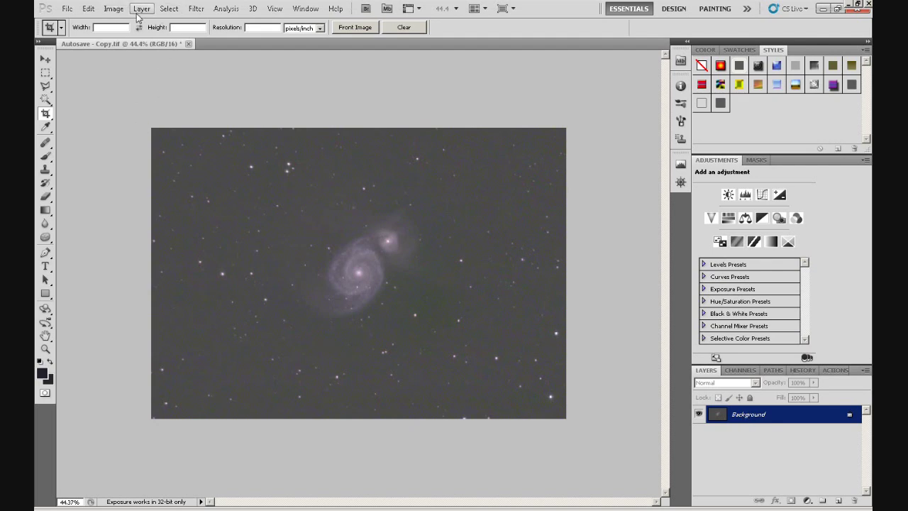
{"action": "left_click", "coordinate": [115, 8]}
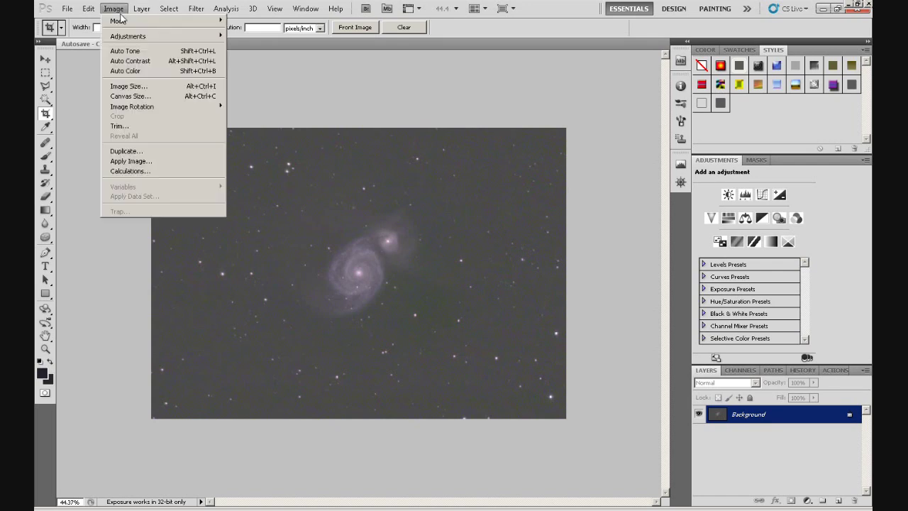
{"action": "key", "text": "ctrl+l"}
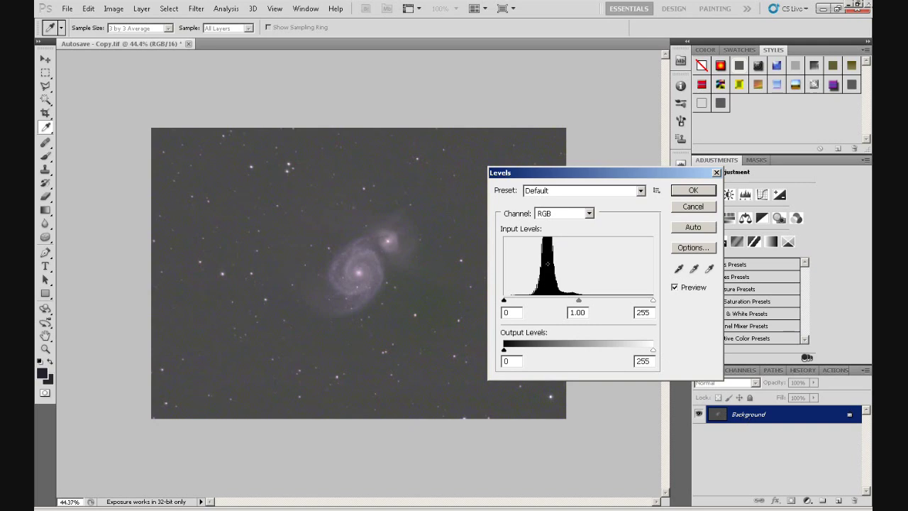
{"action": "left_click", "coordinate": [698, 208]}
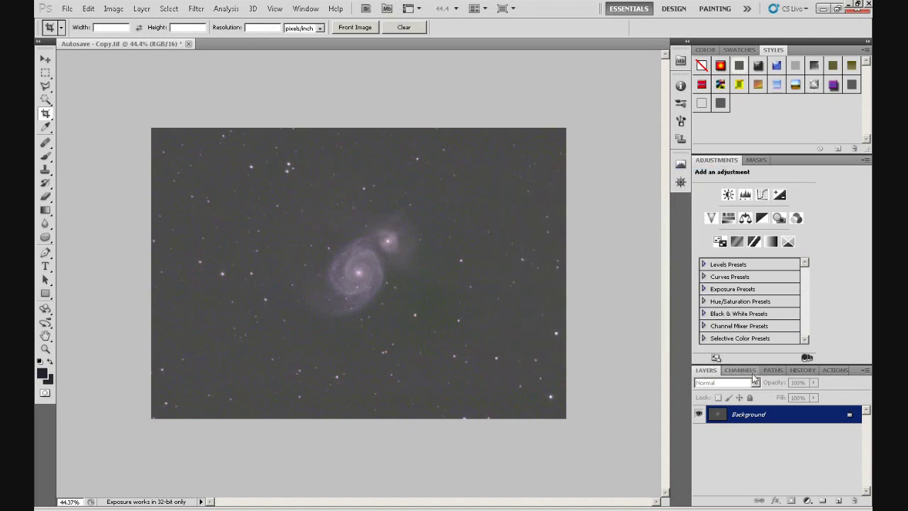
Revert to the Crop state in History, discarding the Levels stretch
{"action": "left_click", "coordinate": [803, 370]}
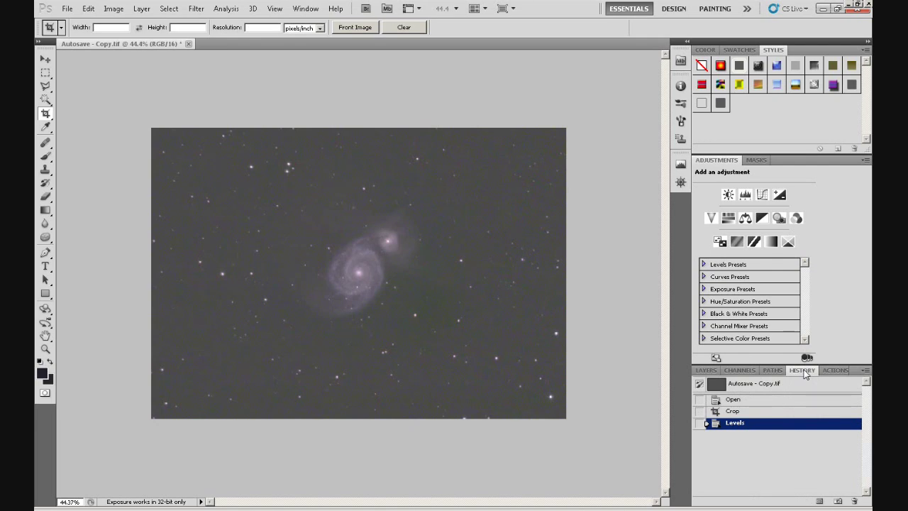
{"action": "left_click", "coordinate": [306, 9]}
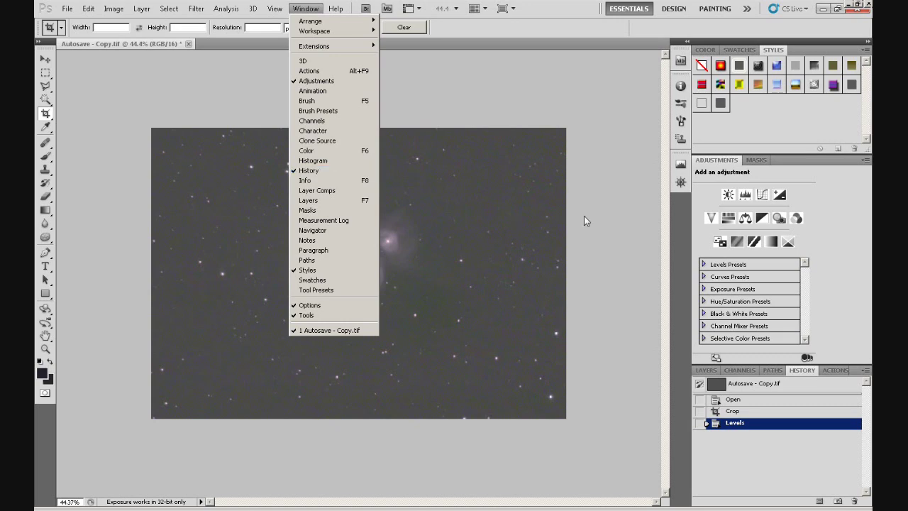
{"action": "left_click", "coordinate": [600, 241]}
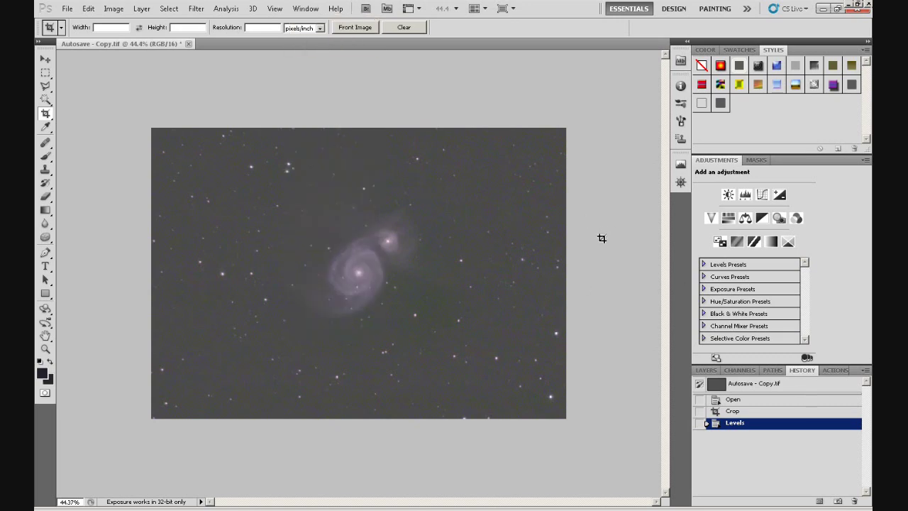
{"action": "left_click", "coordinate": [732, 412]}
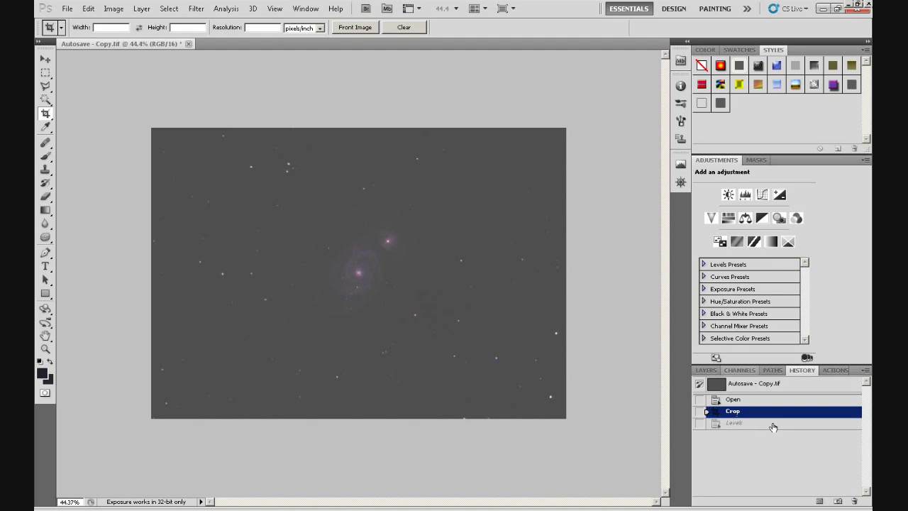
Show the Layers list, pick the Move tool, and browse adjustment-layer options without adding one
{"action": "left_click", "coordinate": [711, 374]}
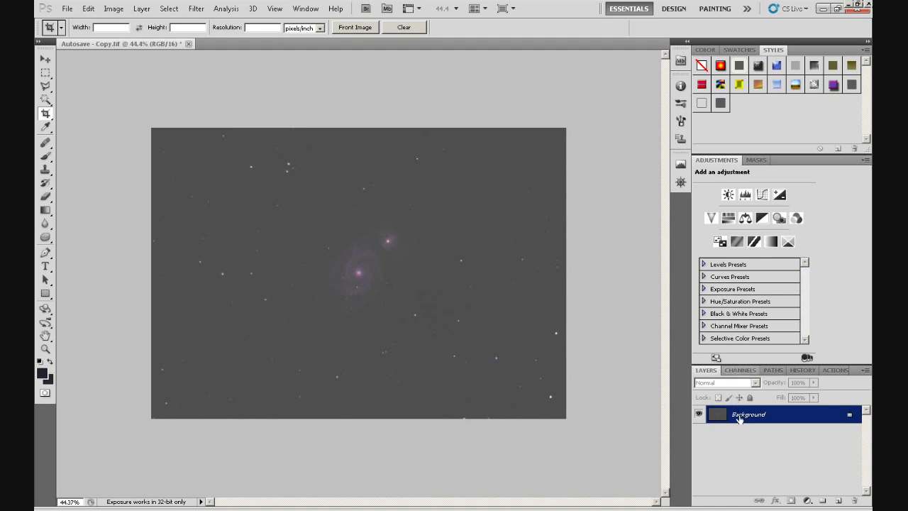
{"action": "key", "text": "v"}
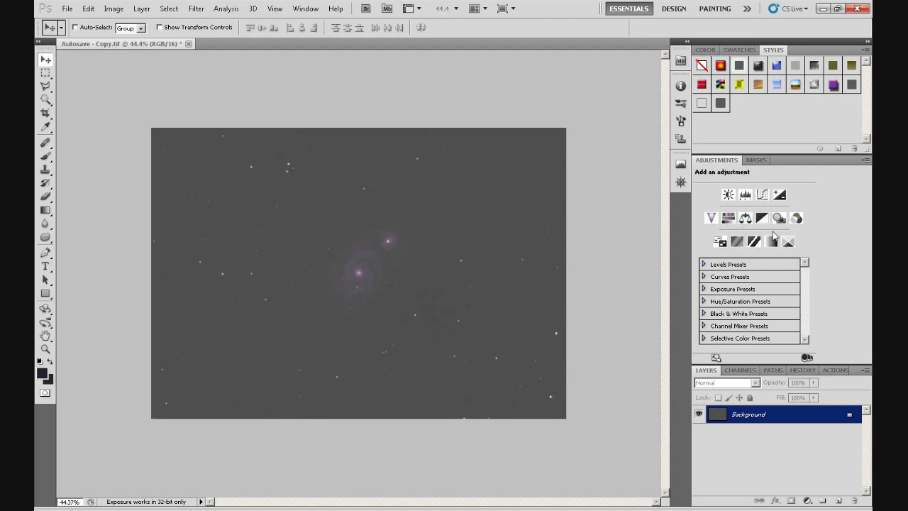
{"action": "left_click", "coordinate": [807, 503]}
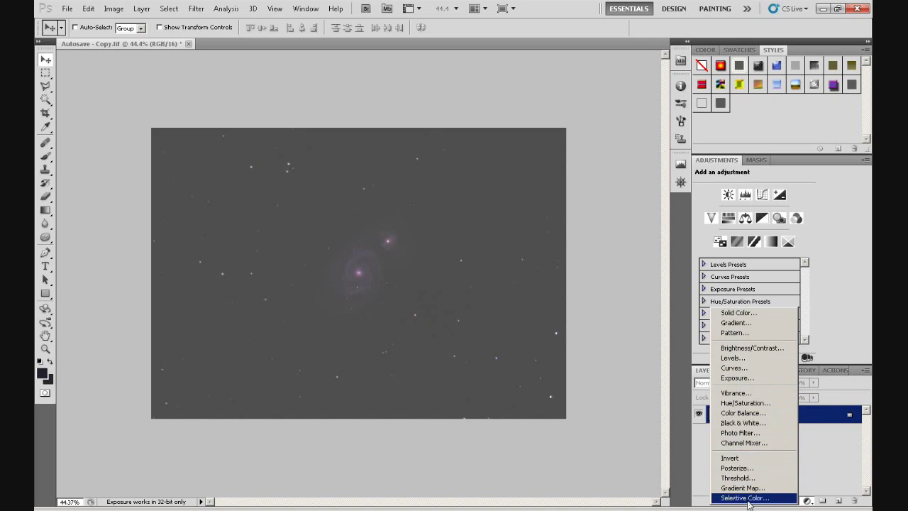
{"action": "left_click", "coordinate": [808, 500]}
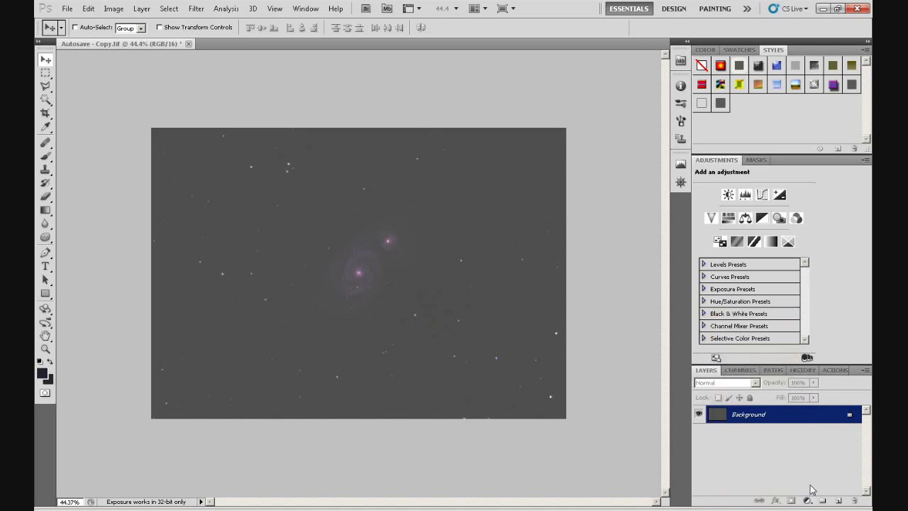
{"action": "left_click", "coordinate": [142, 9]}
{"action": "mouse_move", "coordinate": [163, 104]}
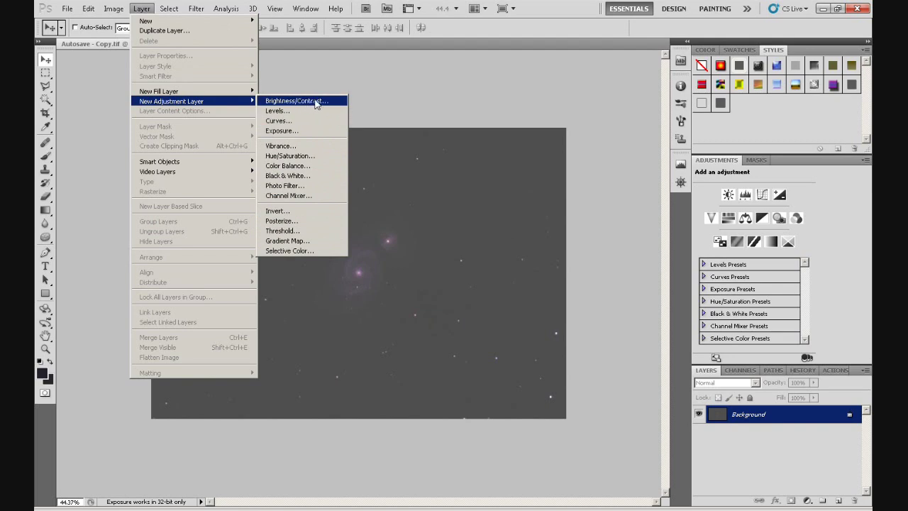
{"action": "left_click", "coordinate": [594, 151]}
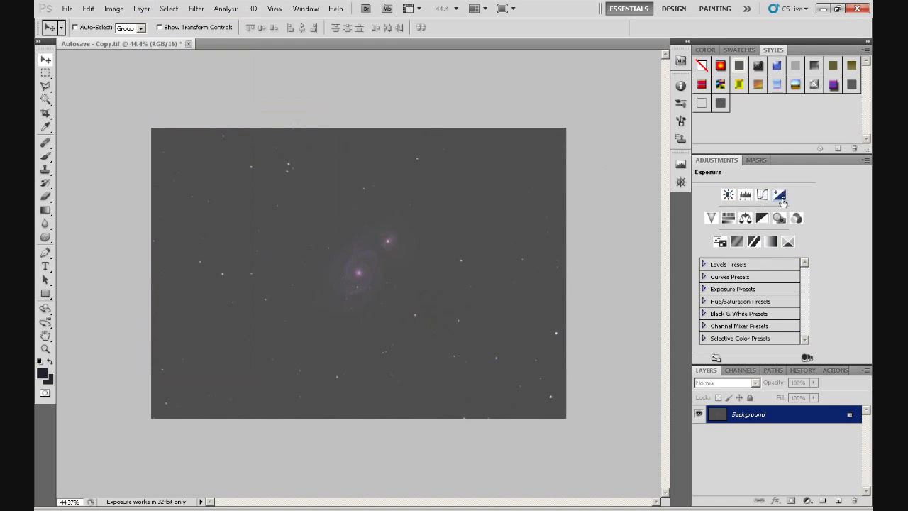
Add a Levels 1 adjustment layer with black point 68, toggling its visibility to compare
{"action": "left_click", "coordinate": [745, 195]}
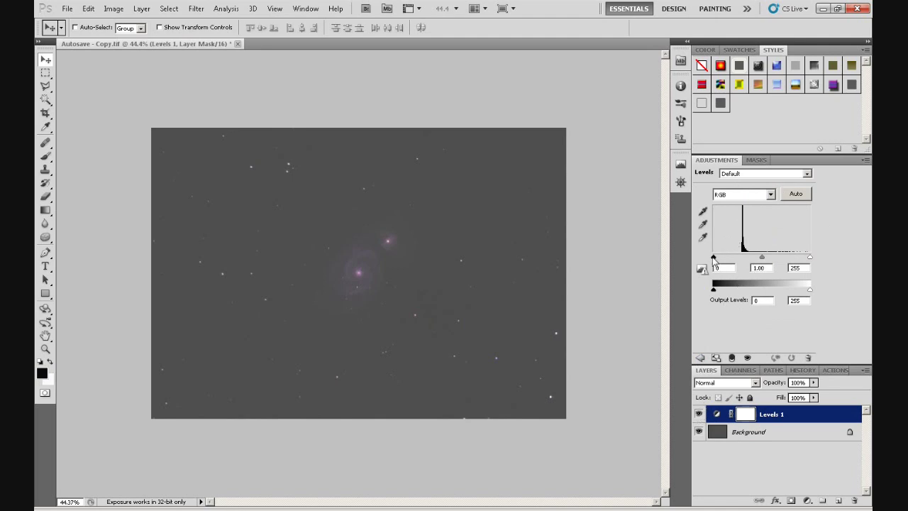
{"action": "left_click_drag", "start_coordinate": [714, 259], "coordinate": [740, 259]}
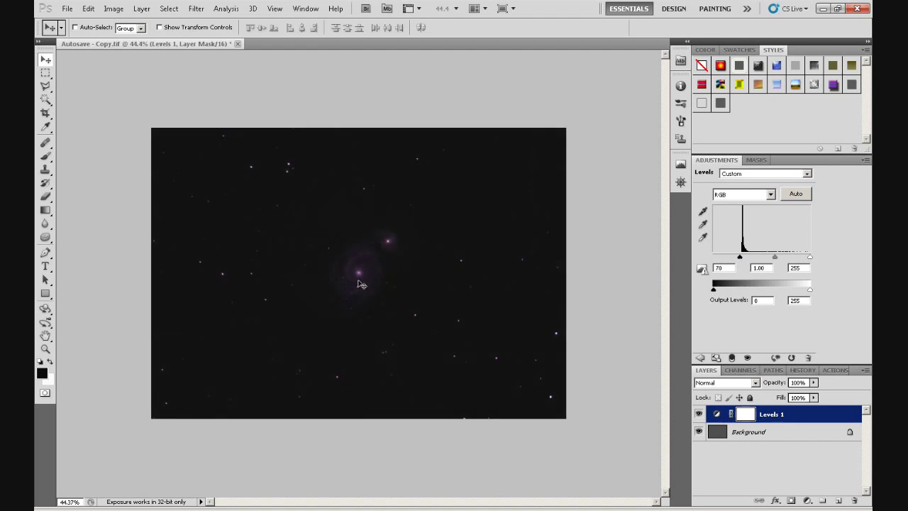
{"action": "mouse_move", "coordinate": [740, 259]}
{"action": "left_mouse_down"}
{"action": "mouse_move", "coordinate": [714, 258]}
{"action": "mouse_move", "coordinate": [739, 267]}
{"action": "left_mouse_up"}
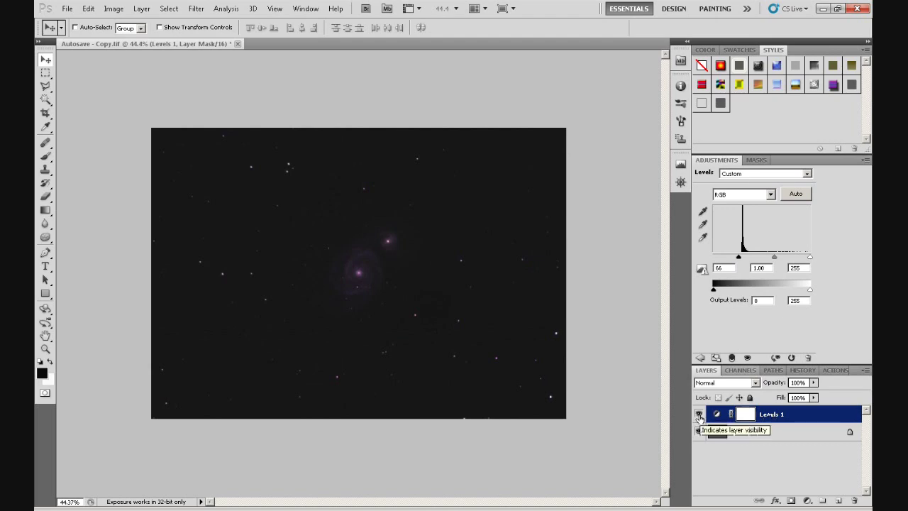
{"action": "left_click", "coordinate": [698, 415]}
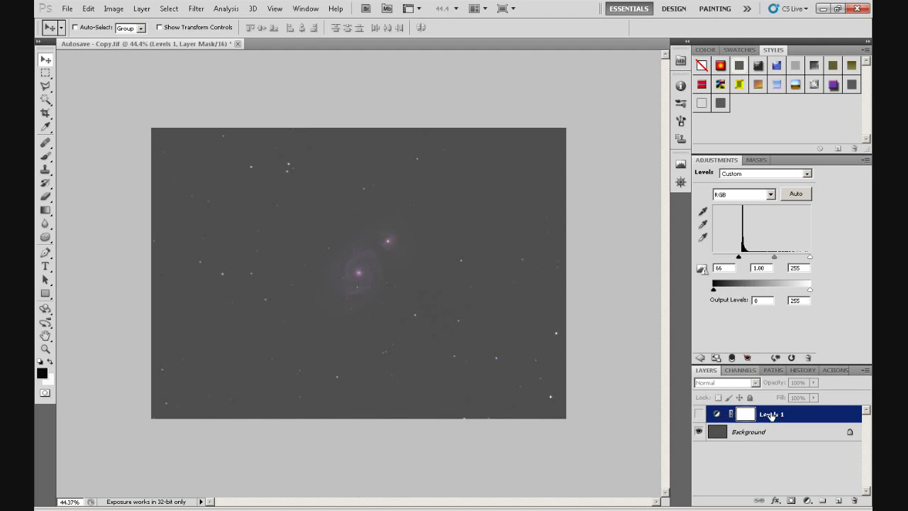
{"action": "left_click", "coordinate": [698, 416]}
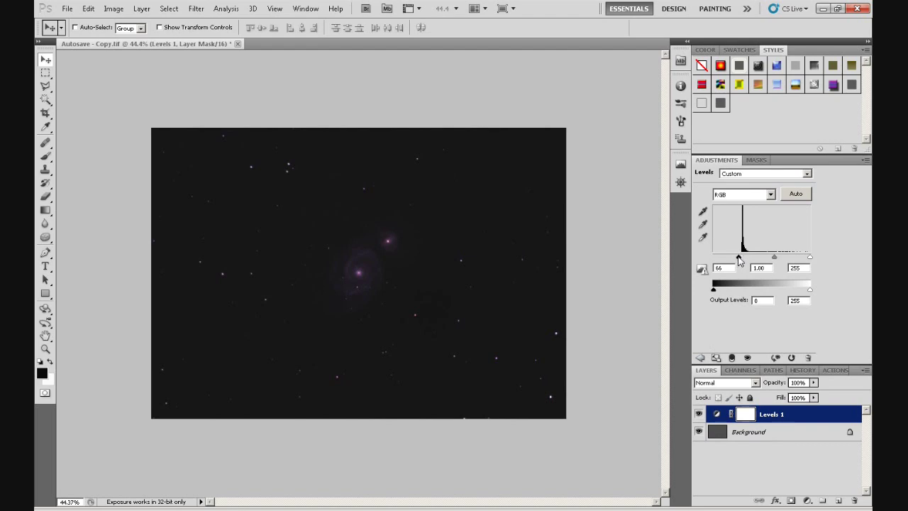
{"action": "mouse_move", "coordinate": [739, 259]}
{"action": "left_mouse_down"}
{"action": "mouse_move", "coordinate": [722, 260]}
{"action": "mouse_move", "coordinate": [740, 262]}
{"action": "left_mouse_up"}
{"action": "left_click_drag", "start_coordinate": [740, 262], "coordinate": [742, 263]}
Add a Curves 1 adjustment layer bowed upward from input 61 to output 112
{"action": "left_click", "coordinate": [699, 359]}
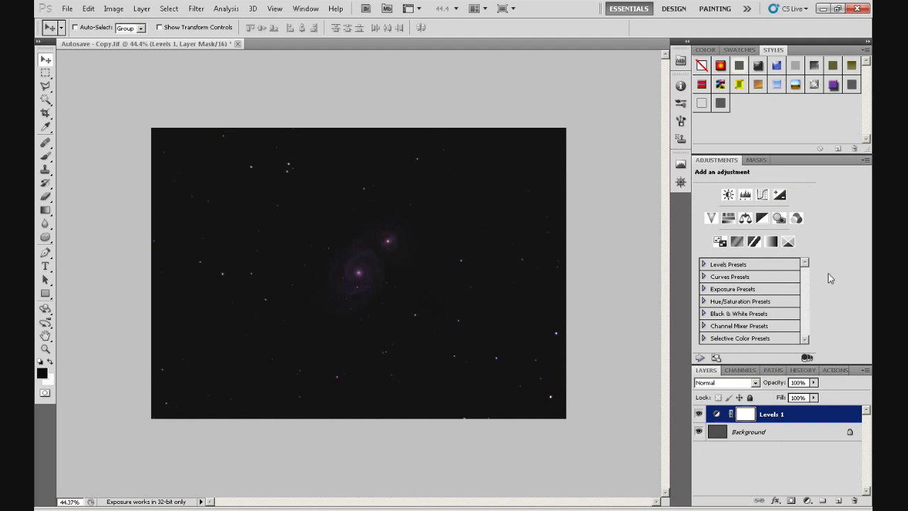
{"action": "left_click", "coordinate": [763, 196]}
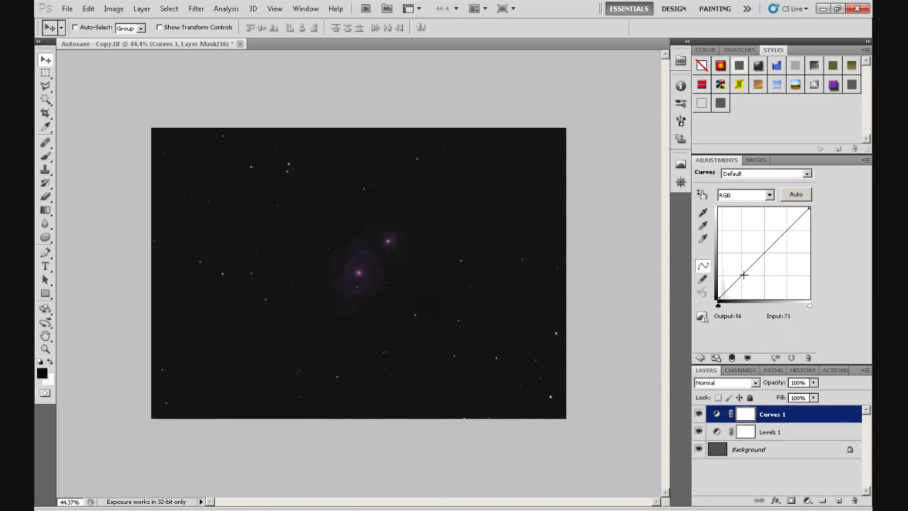
{"action": "left_click_drag", "start_coordinate": [743, 274], "coordinate": [742, 257]}
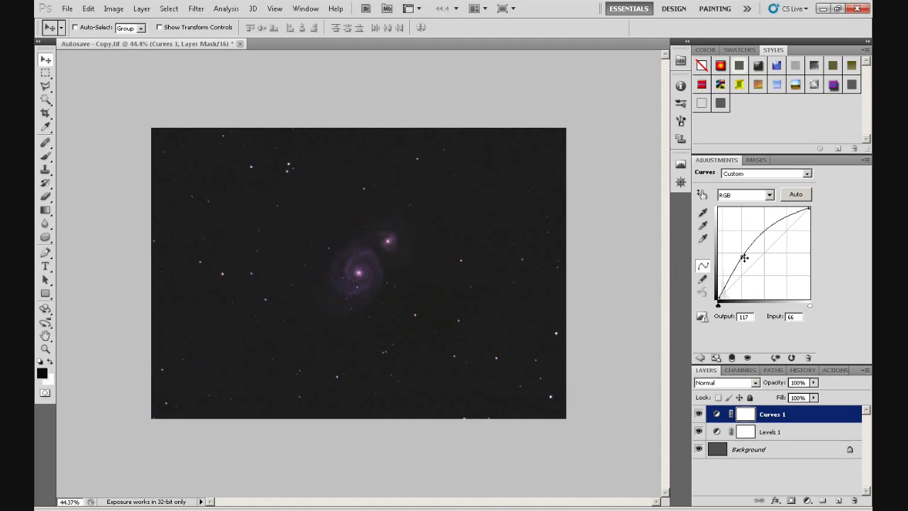
{"action": "mouse_move", "coordinate": [741, 257]}
{"action": "left_mouse_down"}
{"action": "mouse_move", "coordinate": [744, 273]}
{"action": "mouse_move", "coordinate": [740, 258]}
{"action": "left_mouse_up"}
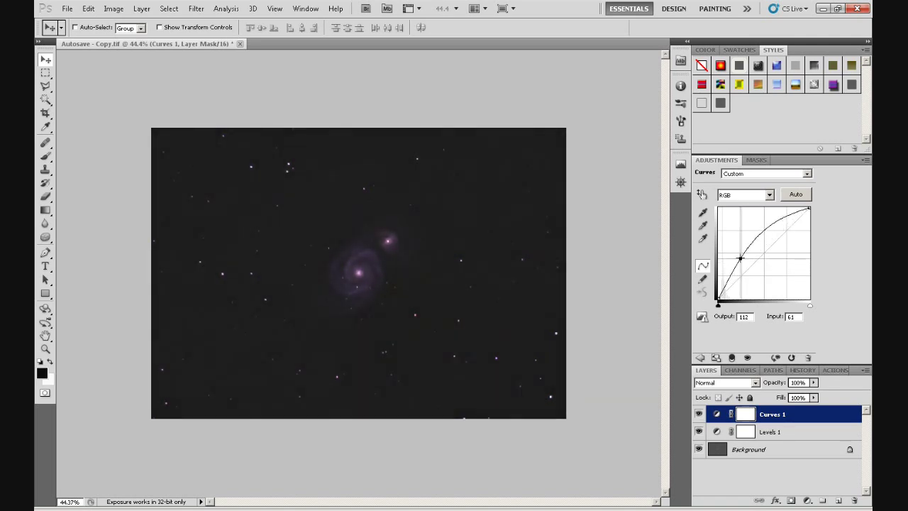
Toggle Curves 1 and Levels 1 off and on to compare, then select Levels 1
{"action": "left_click", "coordinate": [699, 415]}
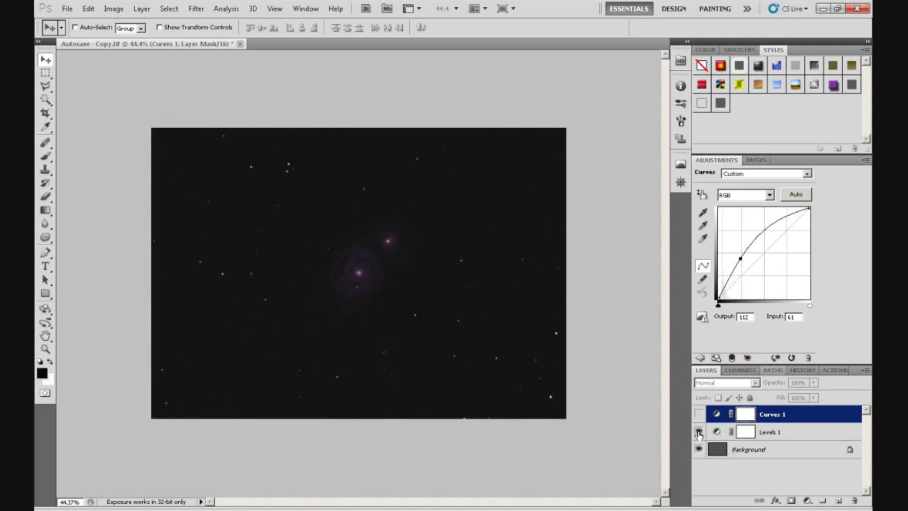
{"action": "left_click", "coordinate": [698, 432]}
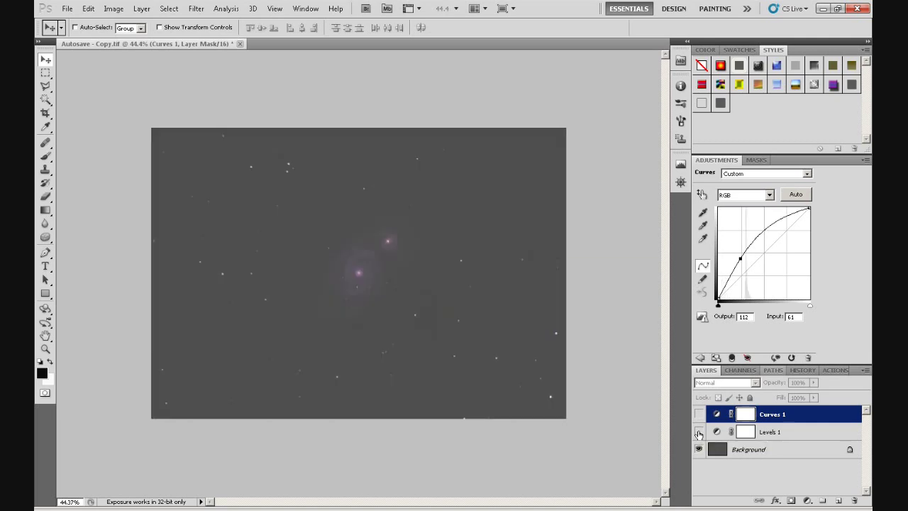
{"action": "left_click", "coordinate": [698, 414]}
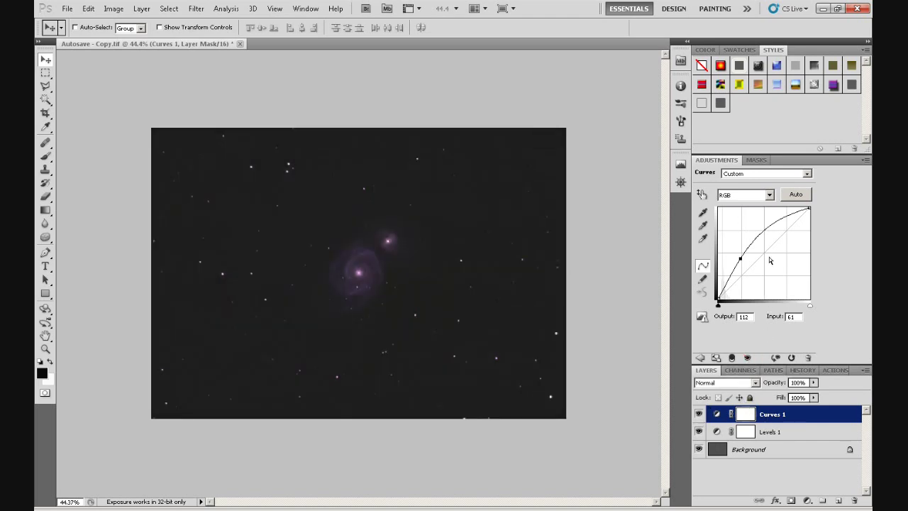
{"action": "left_click", "coordinate": [717, 433]}
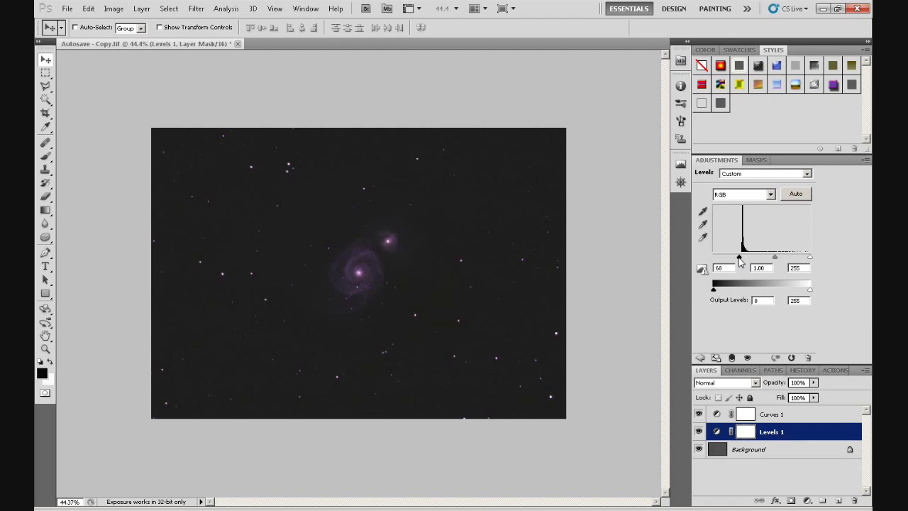
Reset Levels 1 to defaults and raise its black point to about 70
{"action": "left_click_drag", "start_coordinate": [739, 258], "coordinate": [739, 260]}
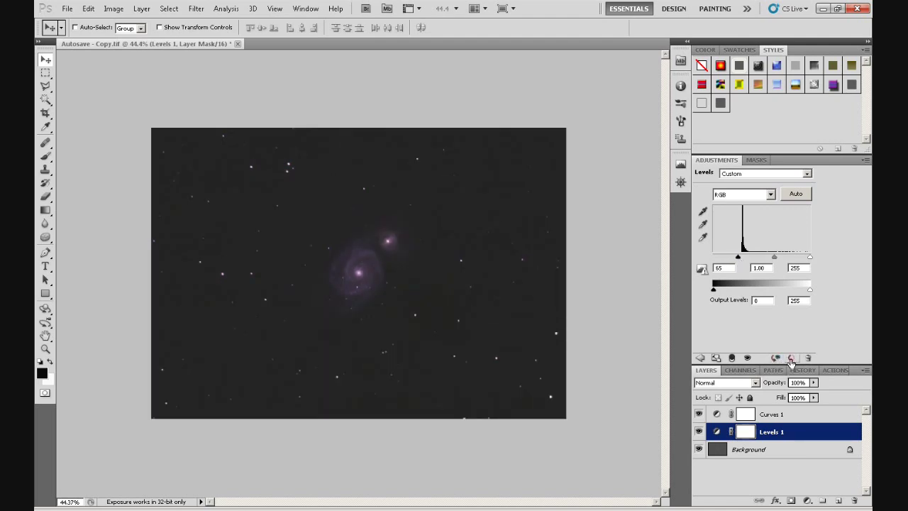
{"action": "left_click", "coordinate": [792, 360]}
{"action": "left_click", "coordinate": [792, 360]}
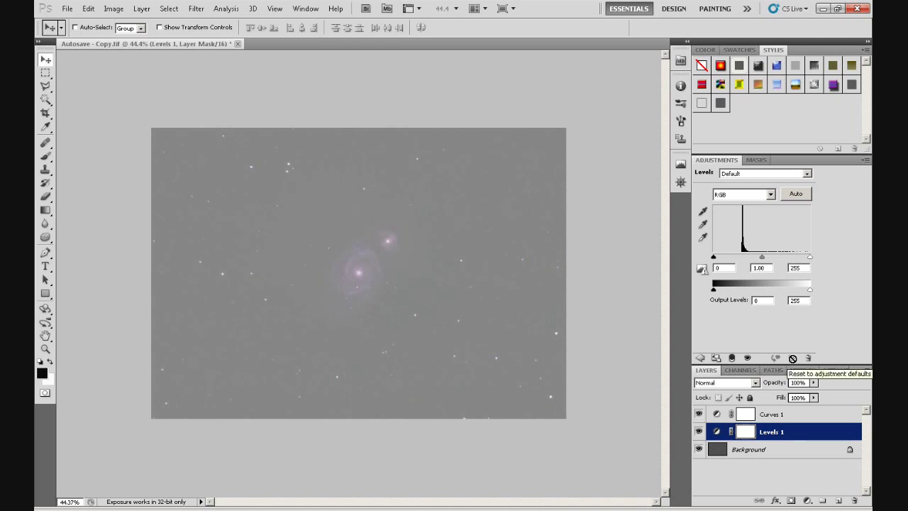
{"action": "left_click_drag", "start_coordinate": [713, 258], "coordinate": [743, 261]}
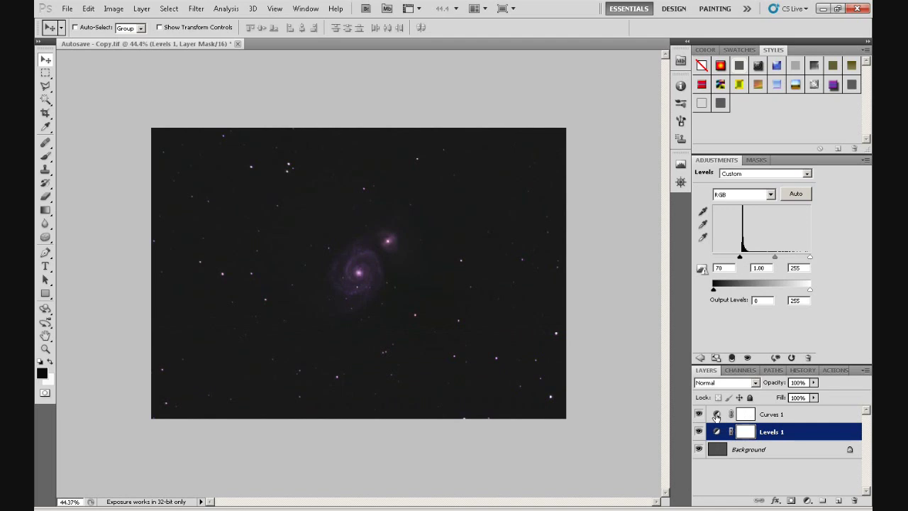
{"action": "left_click", "coordinate": [716, 416]}
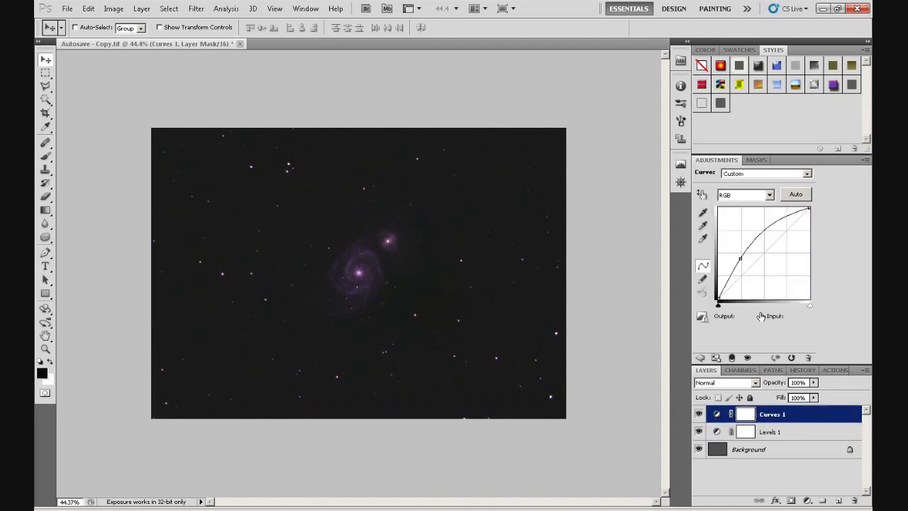
Reset Curves 1 to a straight line, then lift input 65 to output 119
{"action": "left_click", "coordinate": [792, 358]}
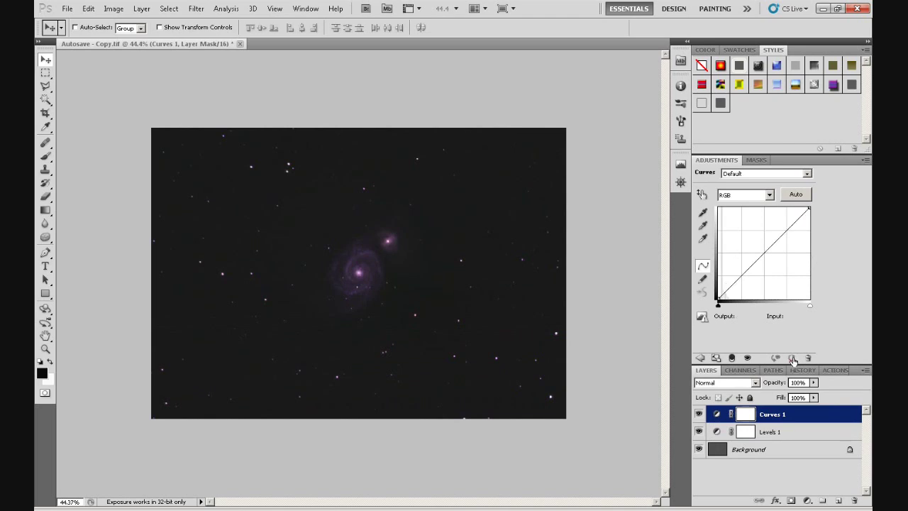
{"action": "left_click_drag", "start_coordinate": [743, 273], "coordinate": [742, 256]}
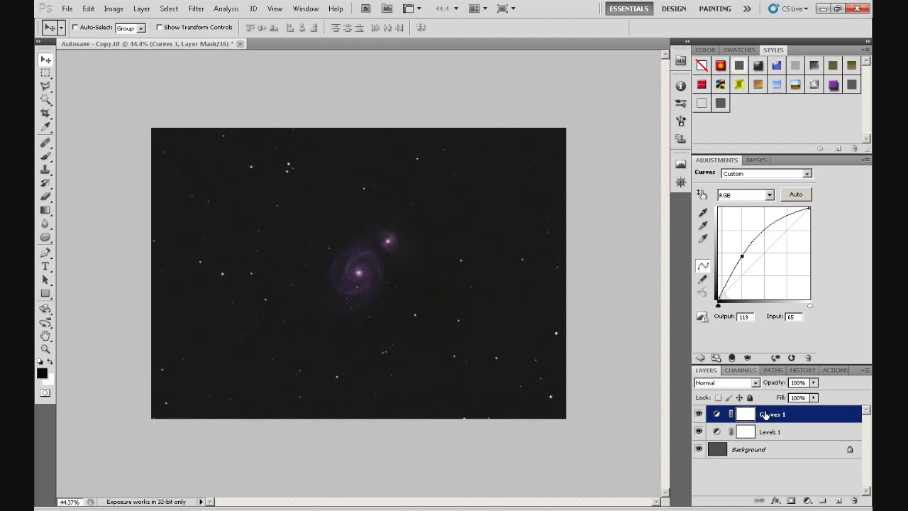
Drop the Curves 1 layer's opacity, then settle it at 77%
{"action": "left_click", "coordinate": [814, 383]}
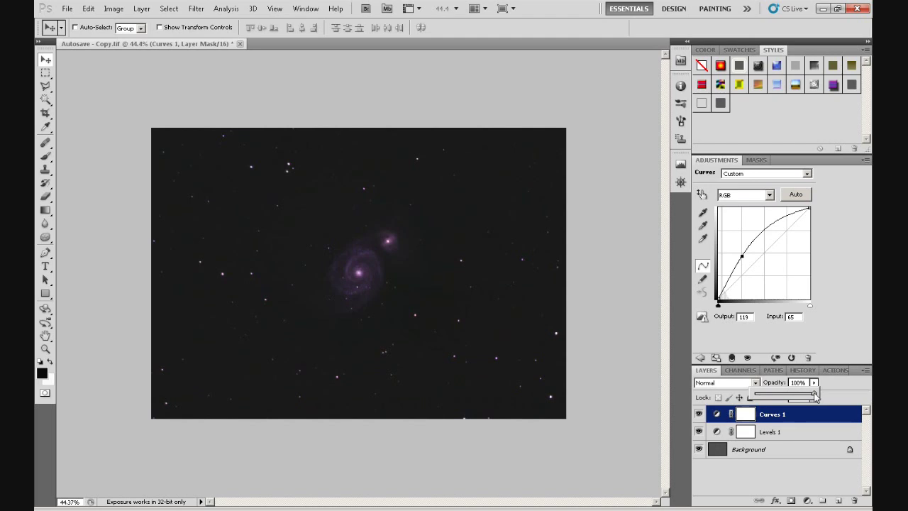
{"action": "left_click_drag", "start_coordinate": [814, 396], "coordinate": [788, 396]}
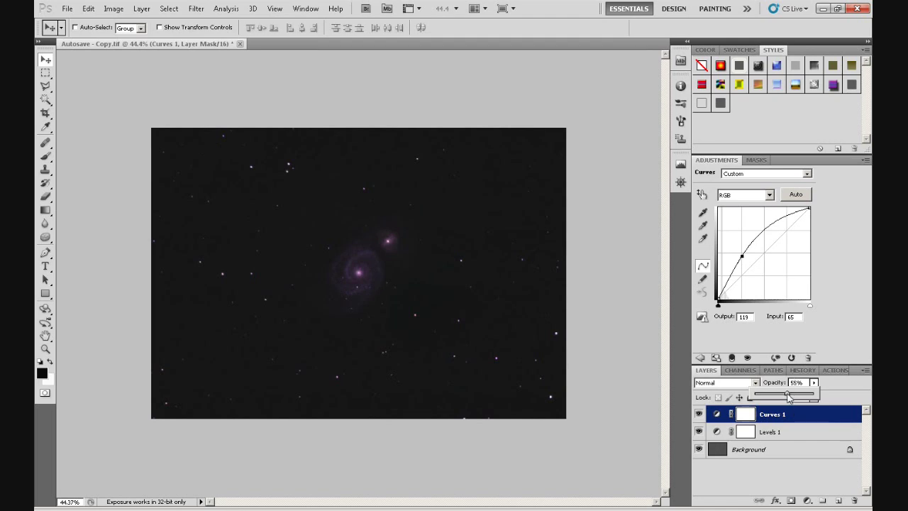
{"action": "mouse_move", "coordinate": [788, 397]}
{"action": "left_mouse_down"}
{"action": "mouse_move", "coordinate": [805, 398]}
{"action": "mouse_move", "coordinate": [772, 399]}
{"action": "mouse_move", "coordinate": [802, 400]}
{"action": "left_mouse_up"}
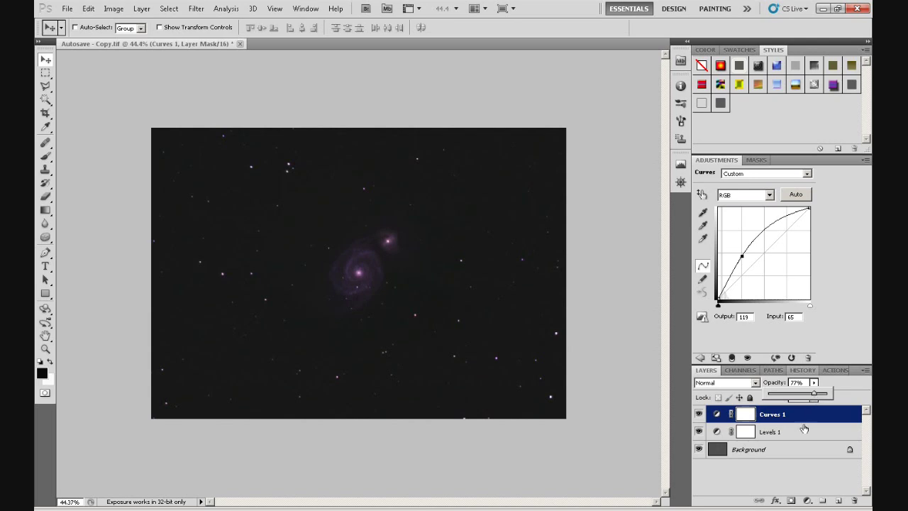
Add a Hue/Saturation adjustment layer with Saturation +64 and 98% layer opacity
{"action": "left_click", "coordinate": [808, 501]}
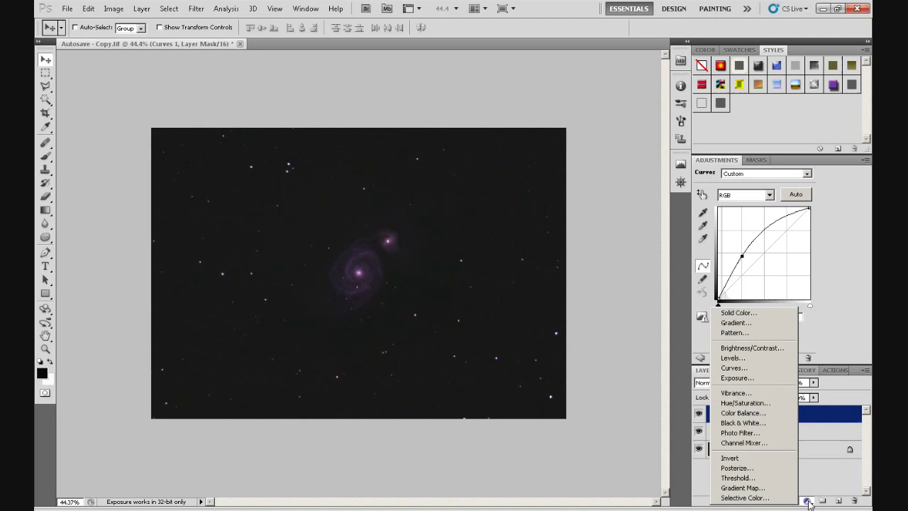
{"action": "left_click", "coordinate": [763, 404]}
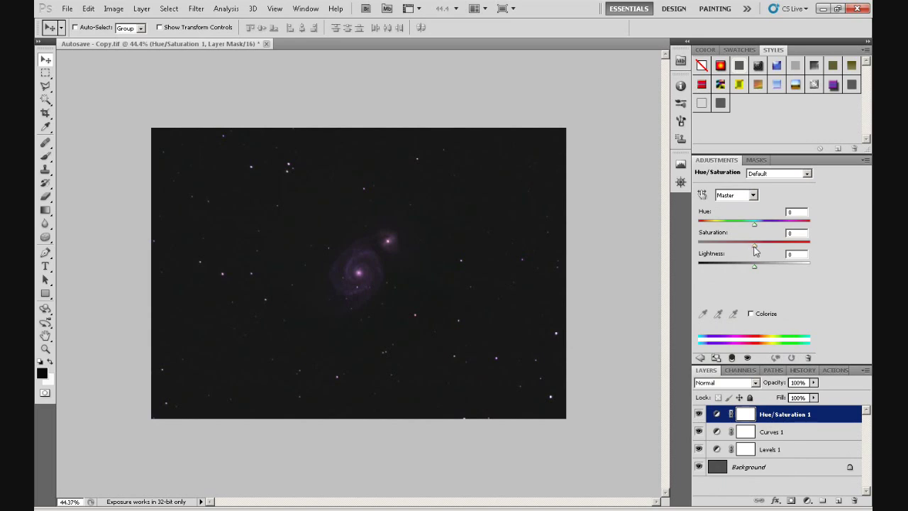
{"action": "left_click_drag", "start_coordinate": [755, 248], "coordinate": [791, 255]}
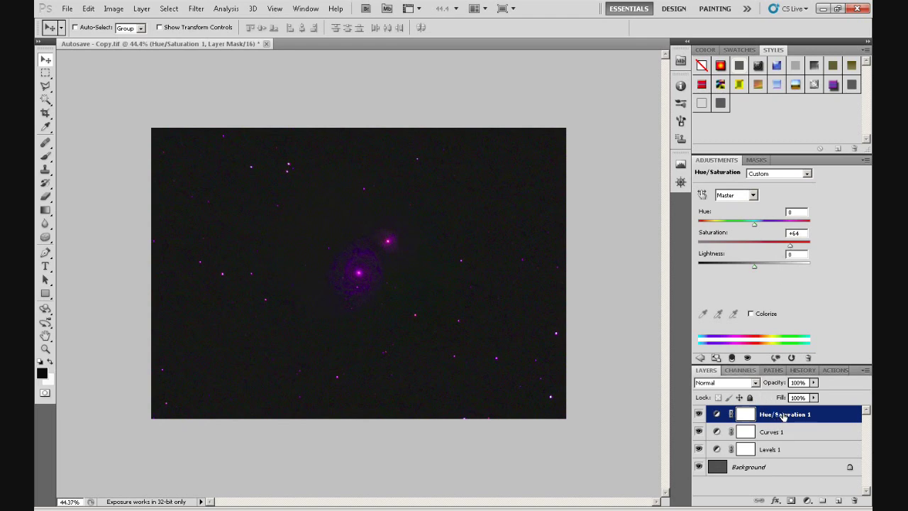
{"action": "left_click", "coordinate": [814, 383]}
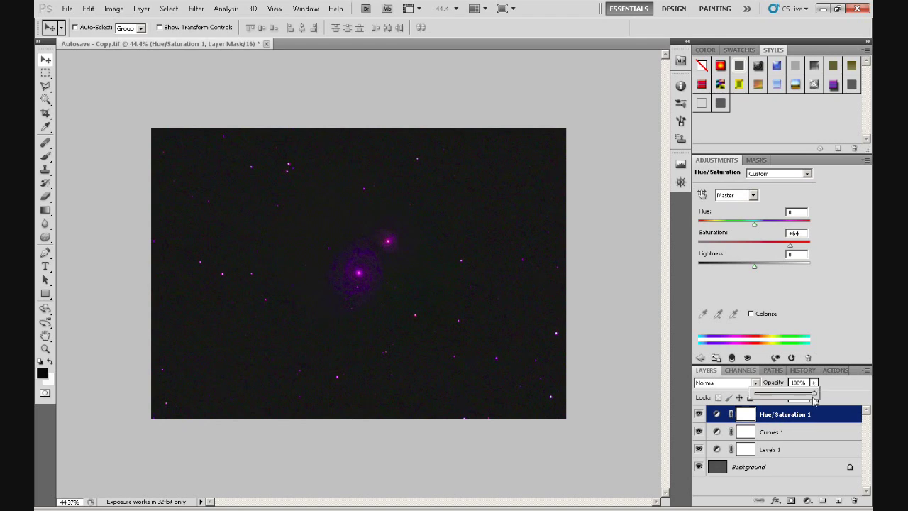
{"action": "mouse_move", "coordinate": [814, 395]}
{"action": "left_mouse_down"}
{"action": "mouse_move", "coordinate": [750, 395]}
{"action": "mouse_move", "coordinate": [819, 398]}
{"action": "left_mouse_up"}
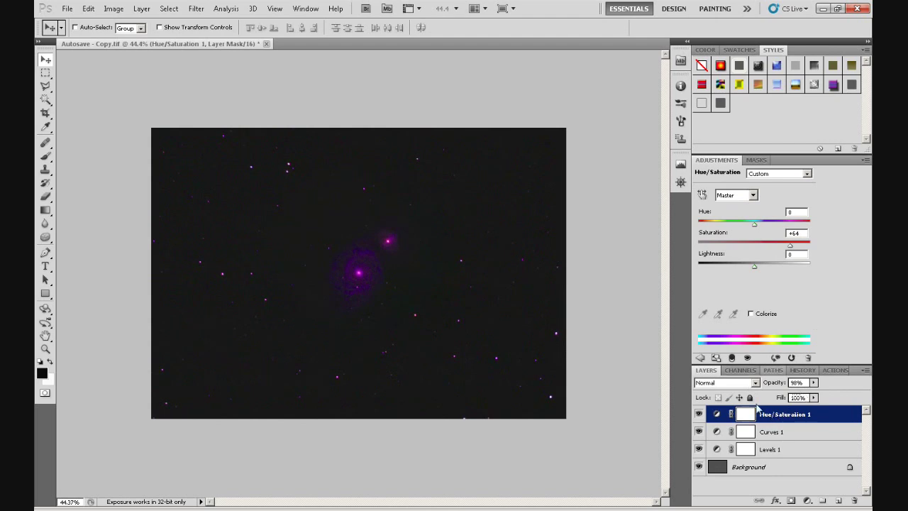
Remove the Hue/Saturation 1 layer using the Adjustments panel trash icon
{"action": "right_click", "coordinate": [765, 419]}
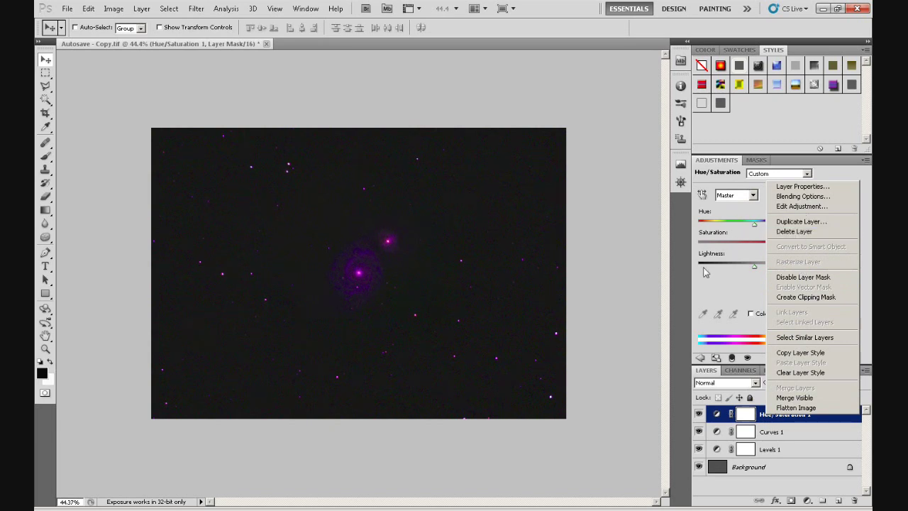
{"action": "left_click", "coordinate": [667, 288]}
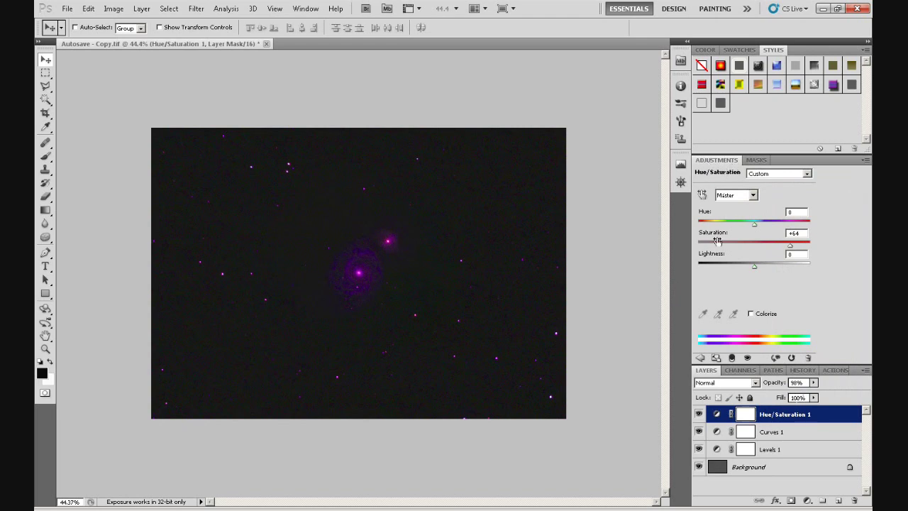
{"action": "left_click", "coordinate": [808, 359]}
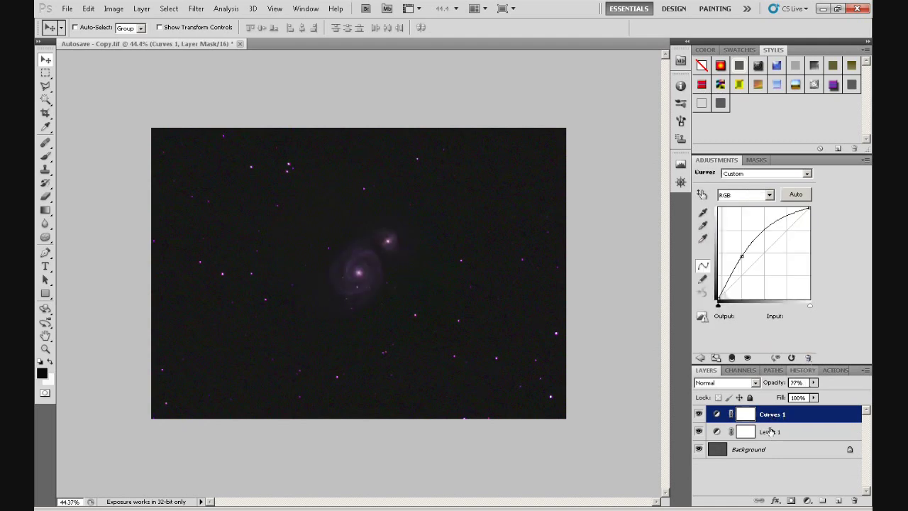
{"action": "left_click", "coordinate": [700, 414]}
Step back in History past Master Opacity Change and Modify Hue/Saturation Layer to Hue/Saturation 1 Layer
{"action": "right_click", "coordinate": [767, 417]}
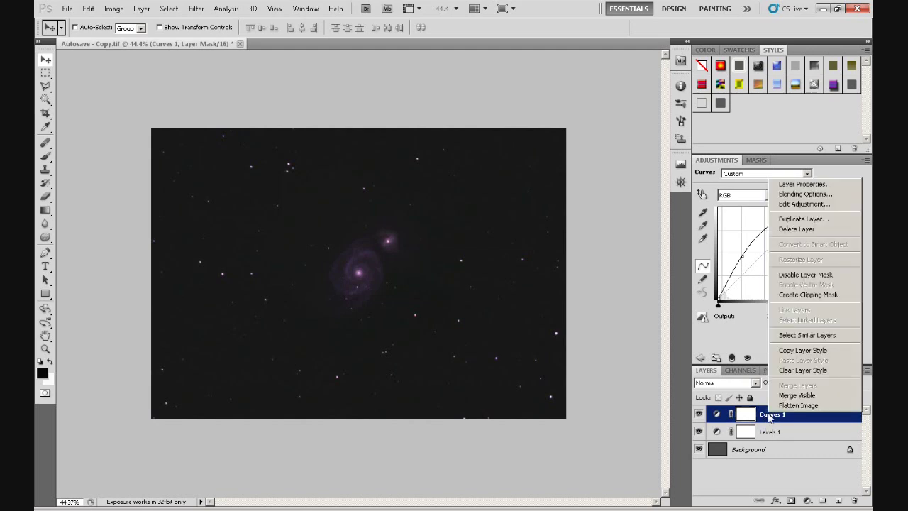
{"action": "left_click", "coordinate": [667, 261]}
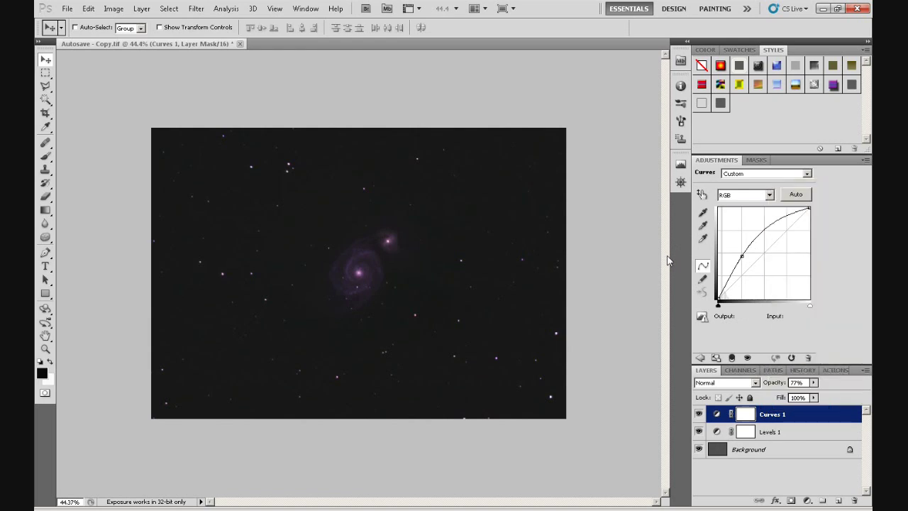
{"action": "left_click", "coordinate": [802, 371]}
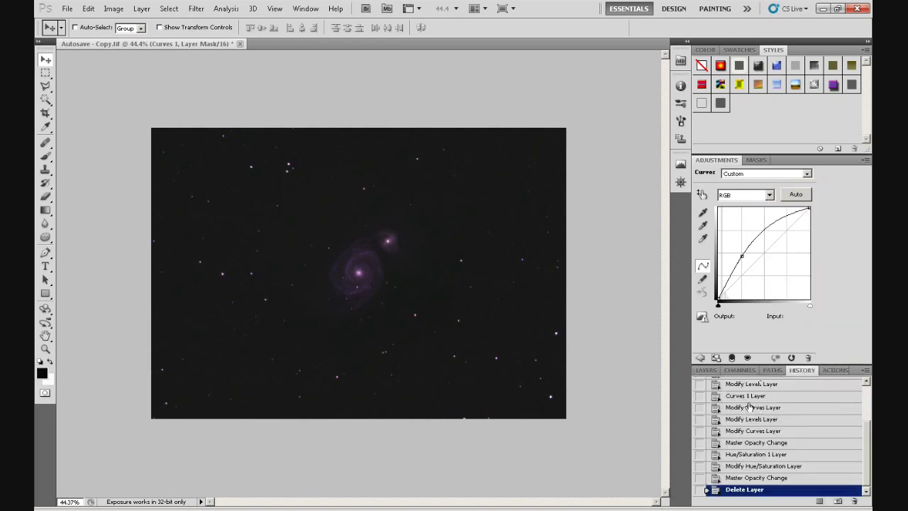
{"action": "left_click", "coordinate": [742, 479]}
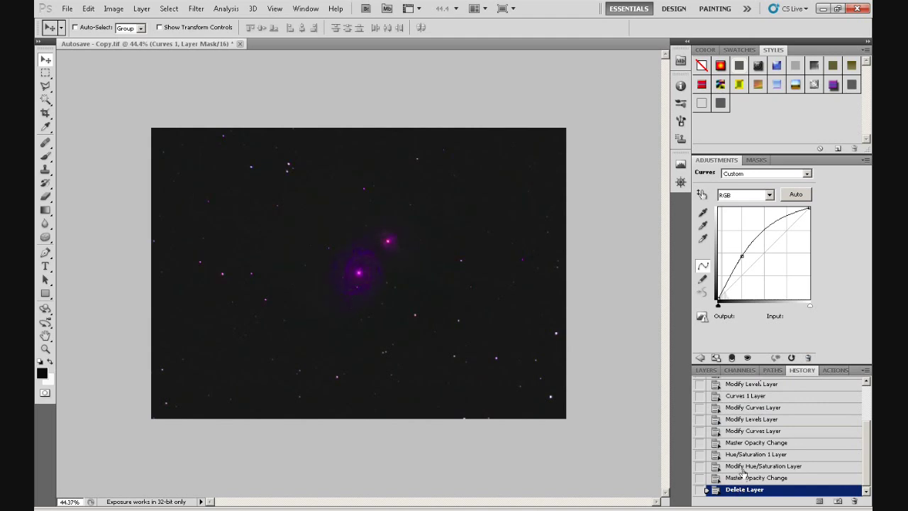
{"action": "left_click", "coordinate": [743, 465]}
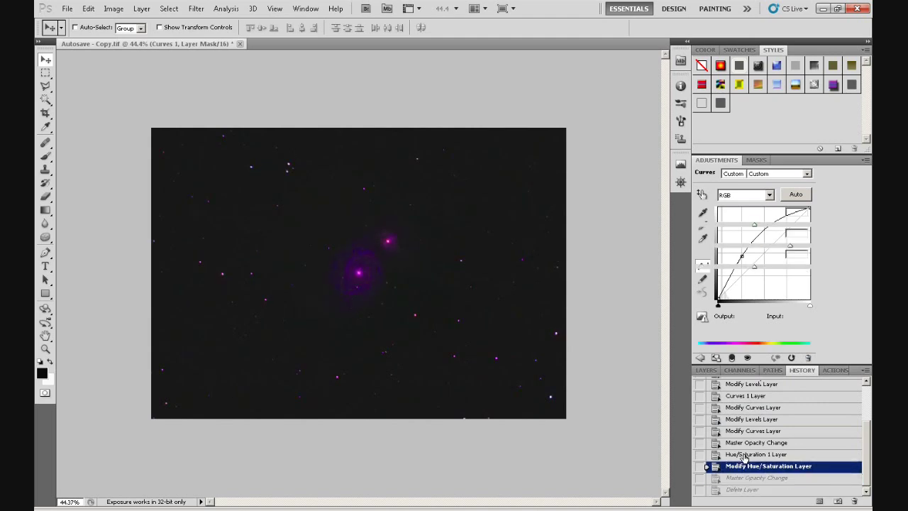
{"action": "key", "text": "ctrl+alt+z"}
{"action": "left_click_drag", "start_coordinate": [867, 470], "coordinate": [868, 438]}
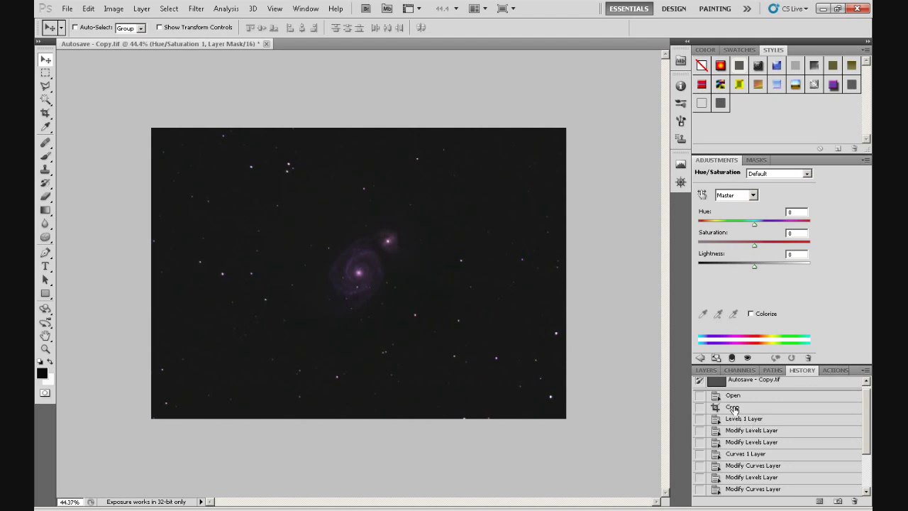
Revert History to the Crop state and confirm only Background remains in Layers
{"action": "left_click", "coordinate": [733, 408]}
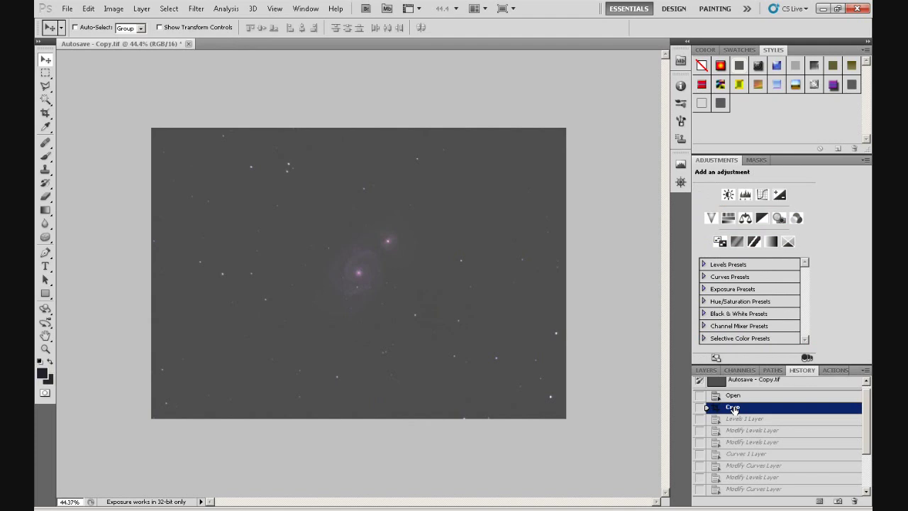
{"action": "left_click", "coordinate": [706, 370]}
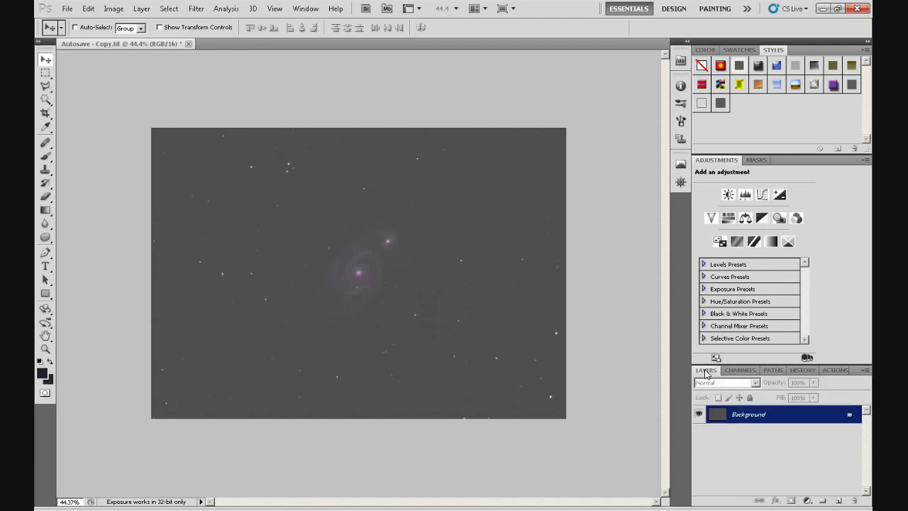